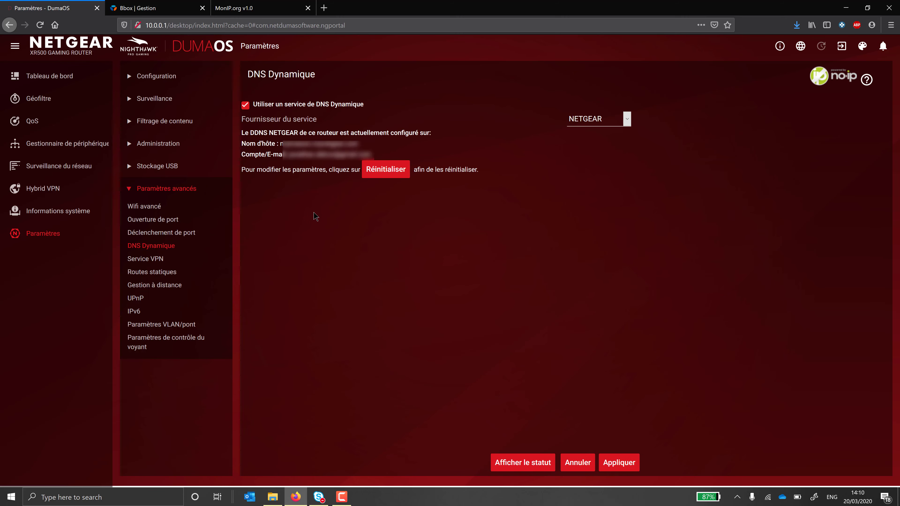
# Step: Enable the router's VPN service and apply the change
pyautogui.click(137, 261)
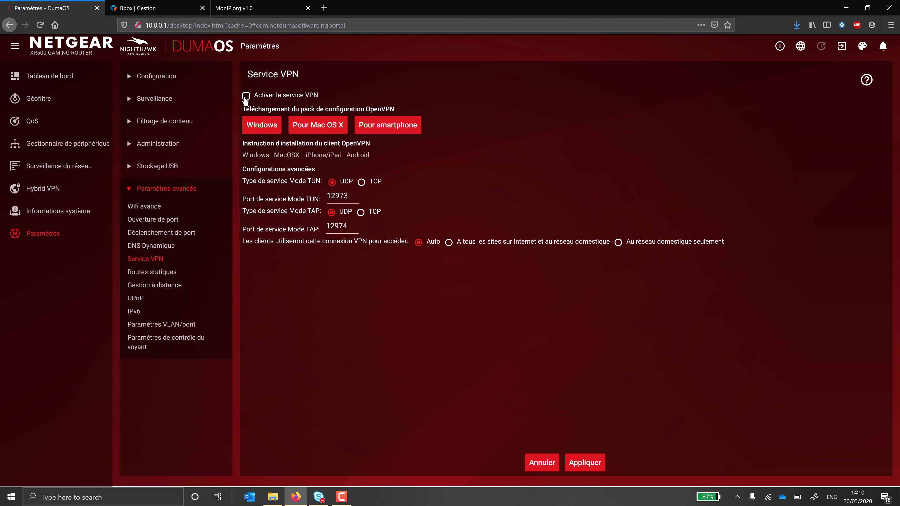
pyautogui.click(246, 98)
pyautogui.click(589, 461)
# Step: Route VPN clients to all Internet sites and the home network, then confirm
pyautogui.click(450, 243)
pyautogui.click(592, 462)
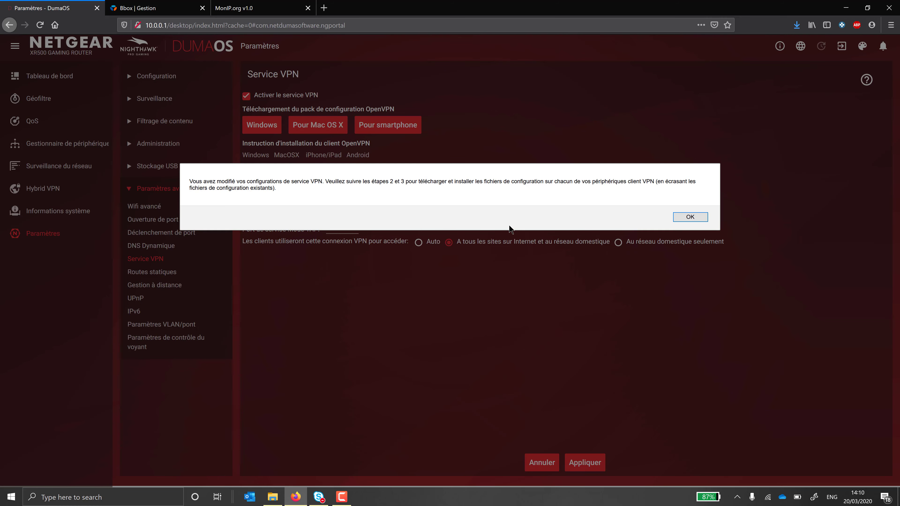
pyautogui.click(687, 216)
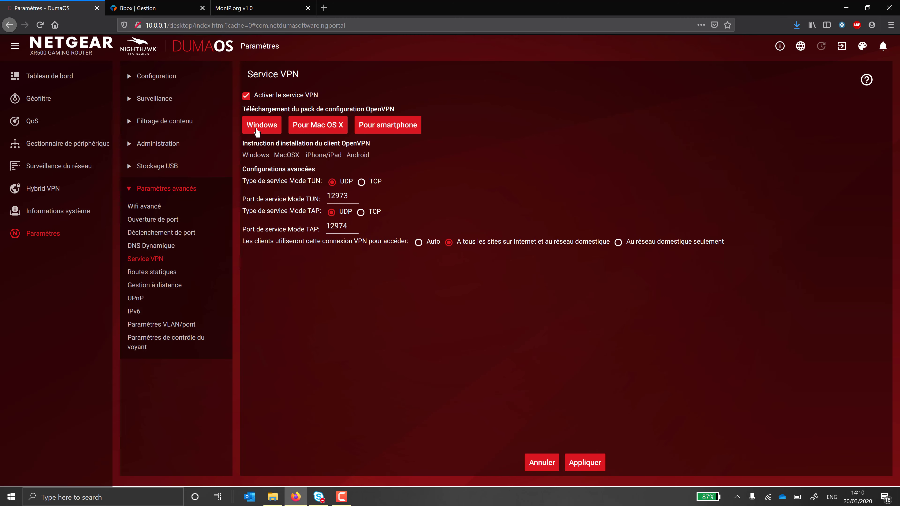
# Step: Save the Windows configuration pack windows.zip and view the Windows client installation instructions
pyautogui.click(258, 128)
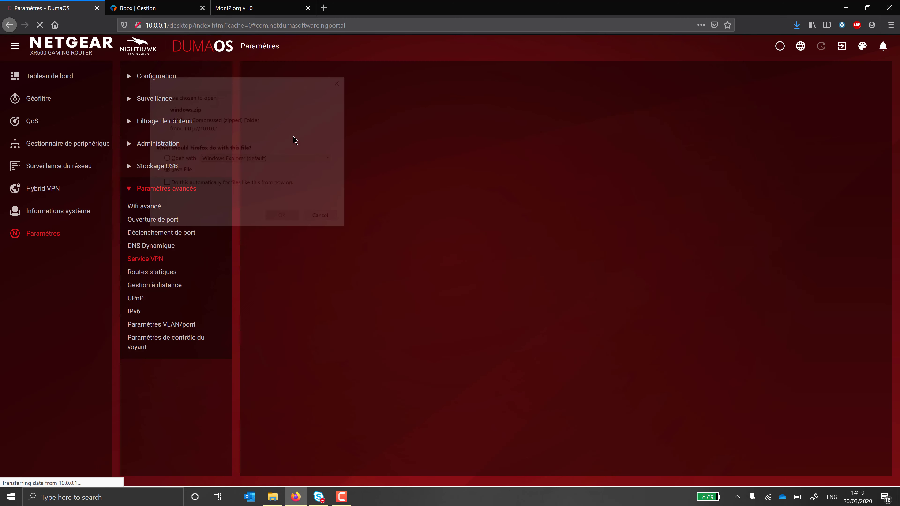
pyautogui.click(280, 213)
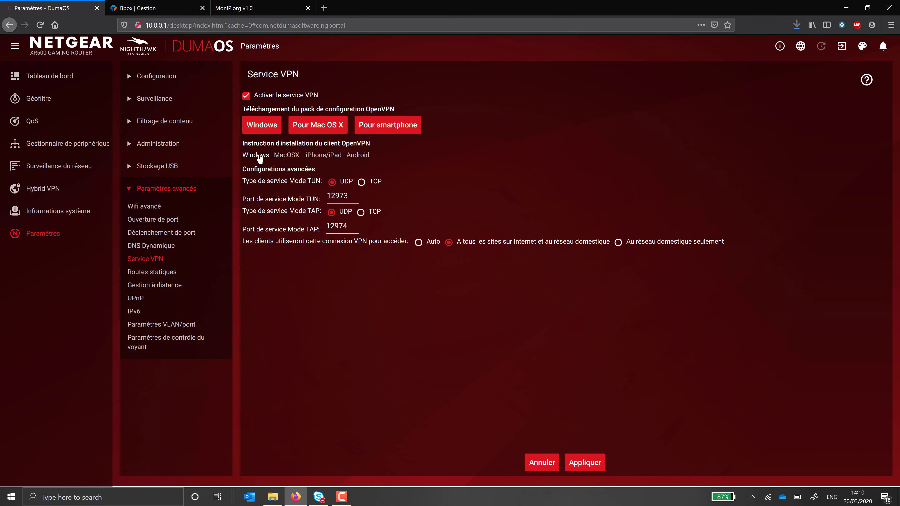
pyautogui.click(259, 155)
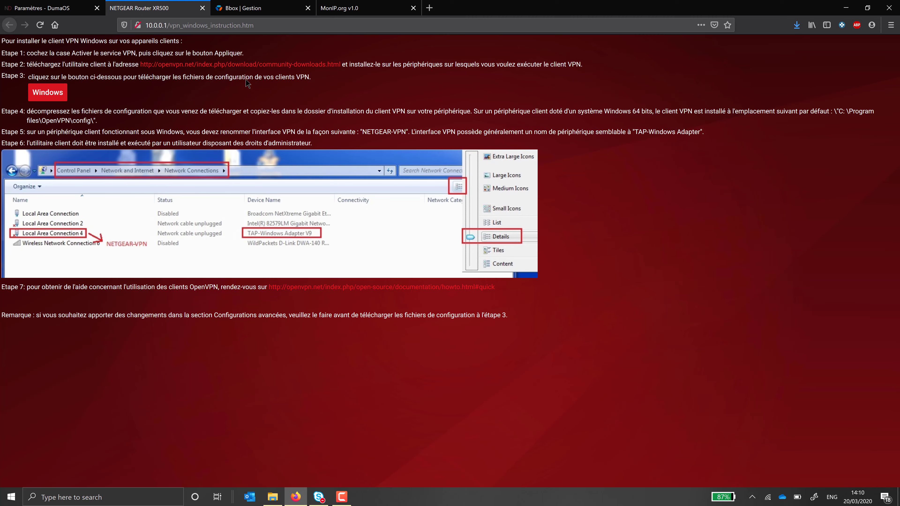
# Step: Download openvpn-install-2.4.8-I602-Win10.exe from the OpenVPN community downloads page
pyautogui.click(245, 70)
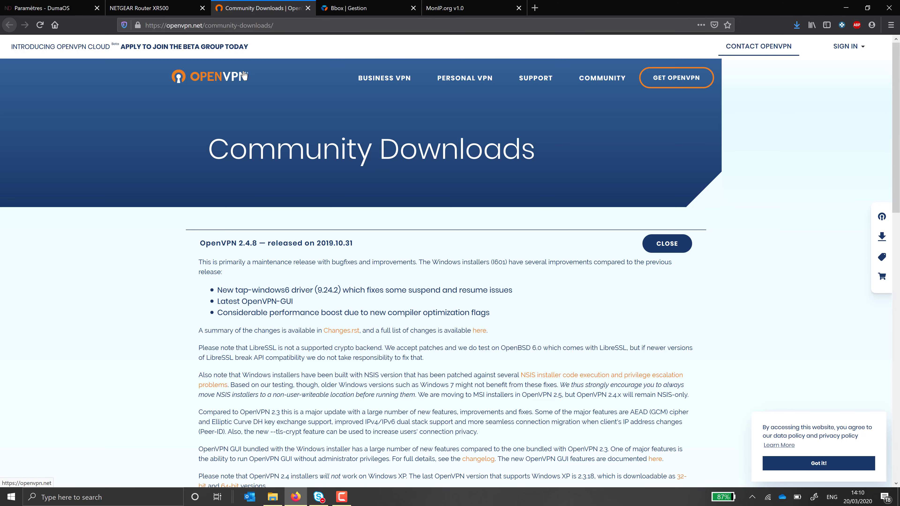
pyautogui.scroll(-10, 333, 261)
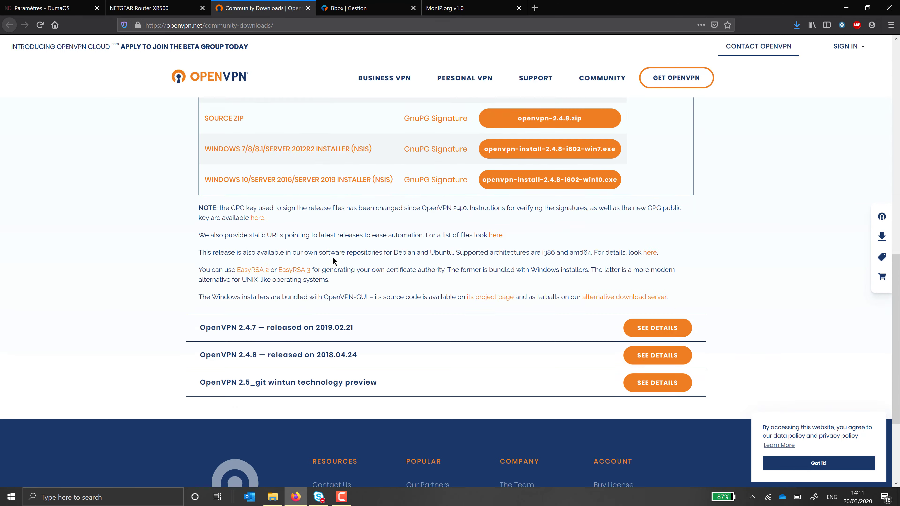
pyautogui.scroll(2, 533, 213)
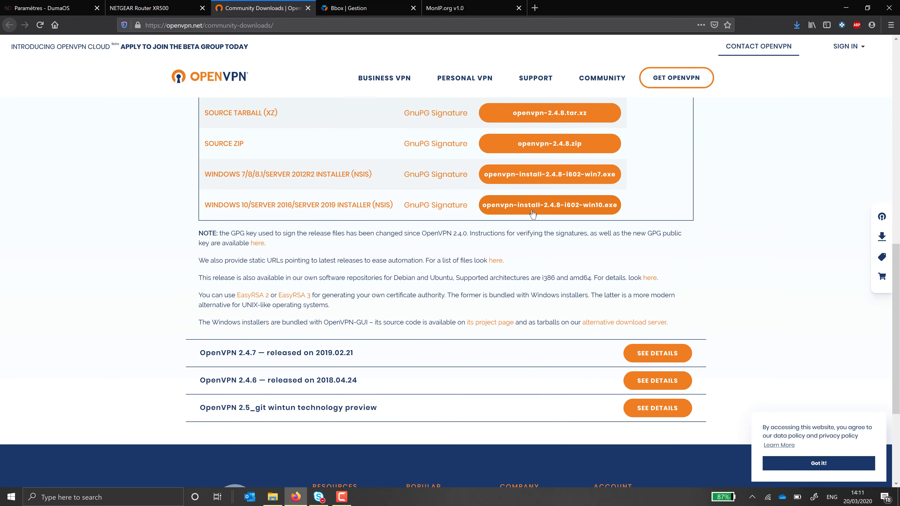
pyautogui.click(533, 213)
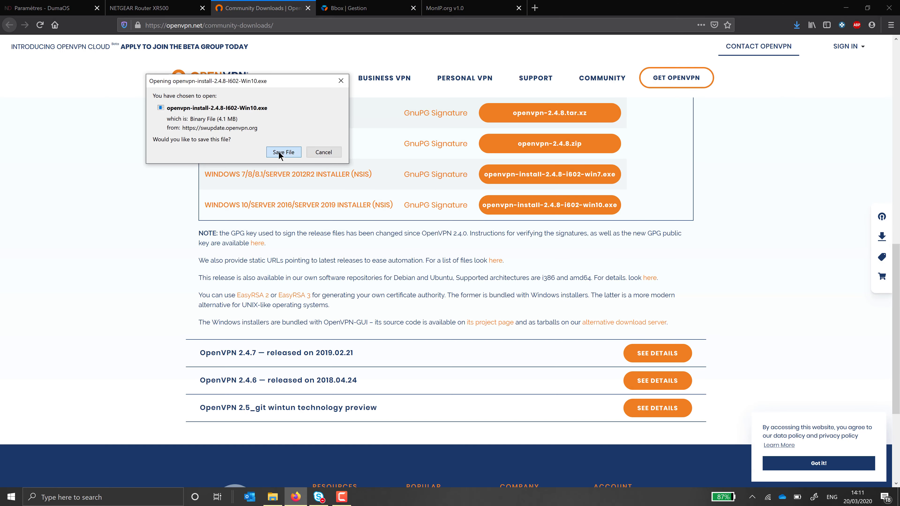
pyautogui.click(279, 152)
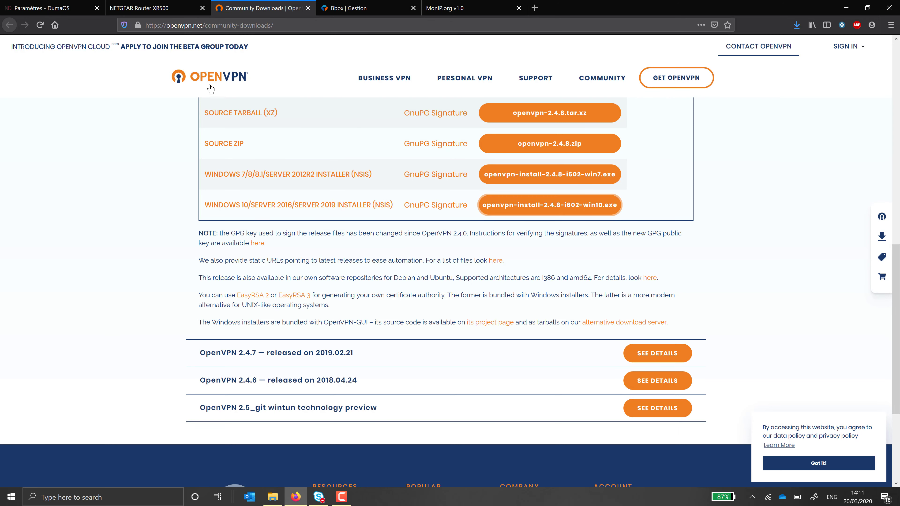
pyautogui.click(797, 24)
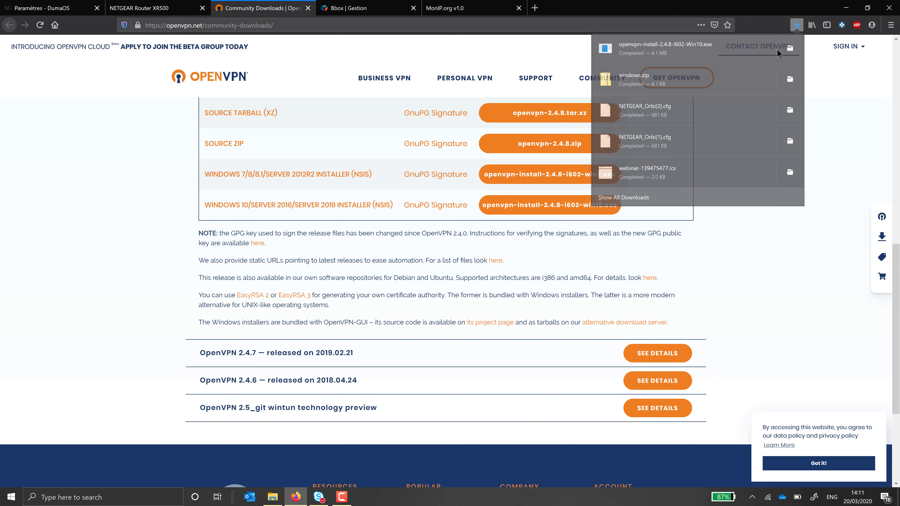
# Step: Install OpenVPN 2.4.8 with default components and location, then return to the Downloads folder
pyautogui.click(709, 50)
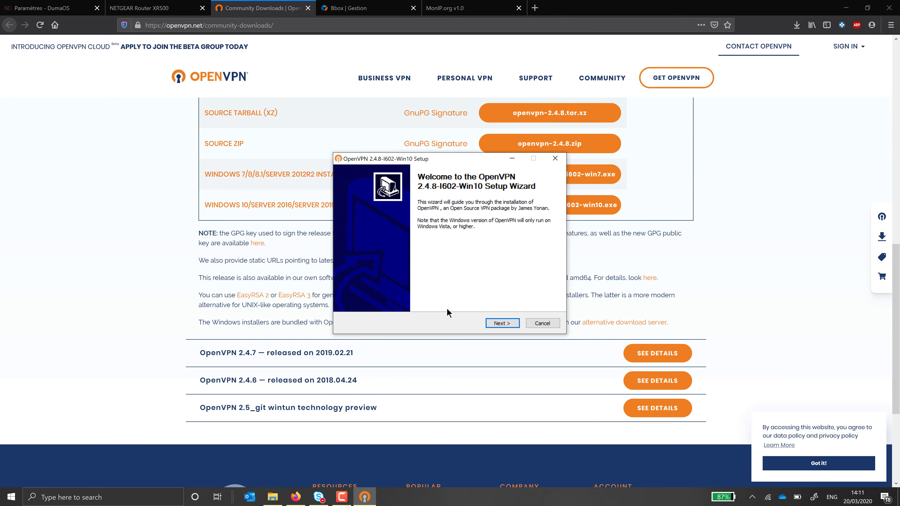
pyautogui.click(496, 324)
pyautogui.click(496, 324)
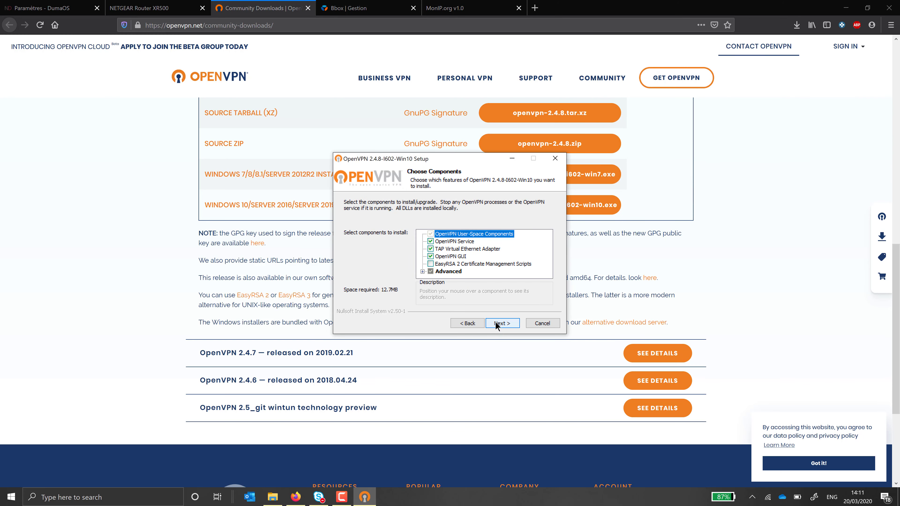
pyautogui.click(497, 324)
pyautogui.click(496, 325)
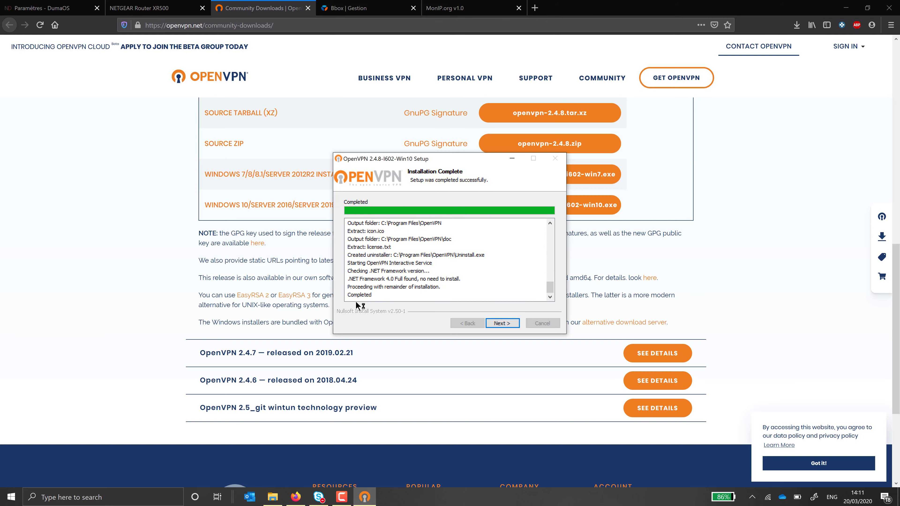
pyautogui.click(498, 323)
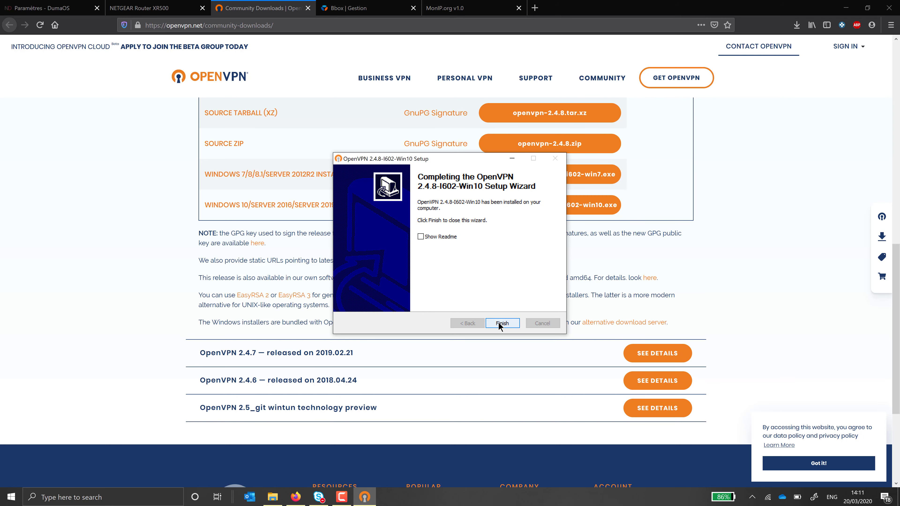
pyautogui.click(499, 323)
pyautogui.click(273, 497)
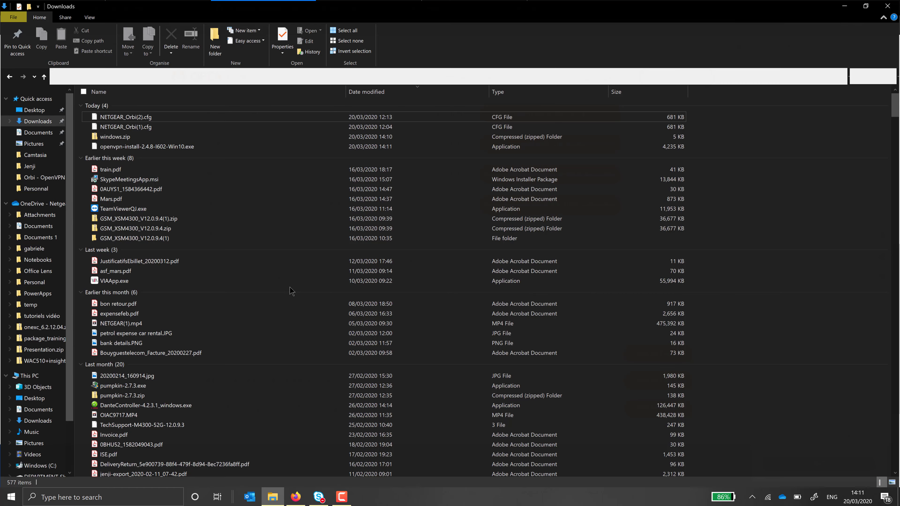
# Step: Extract windows.zip into C:\Program Files\OpenVPN\config, granting administrator permission
pyautogui.rightClick(134, 137)
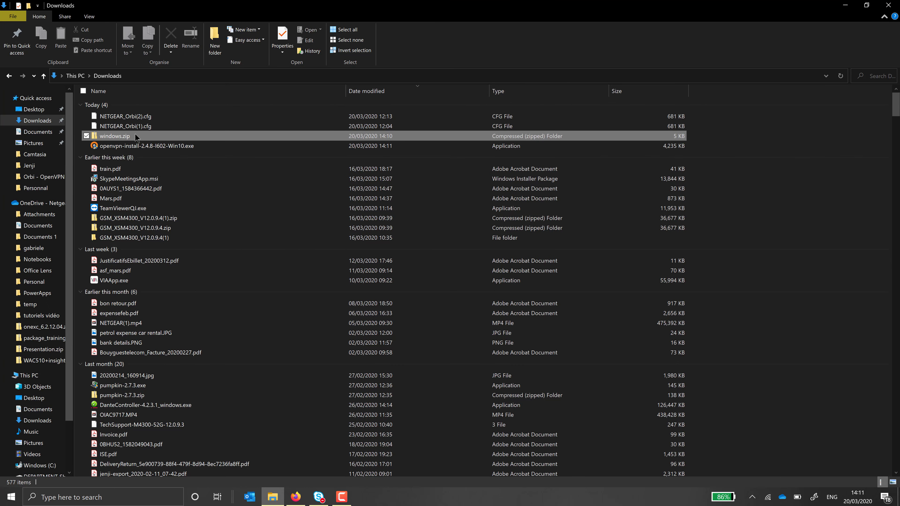
pyautogui.click(116, 169)
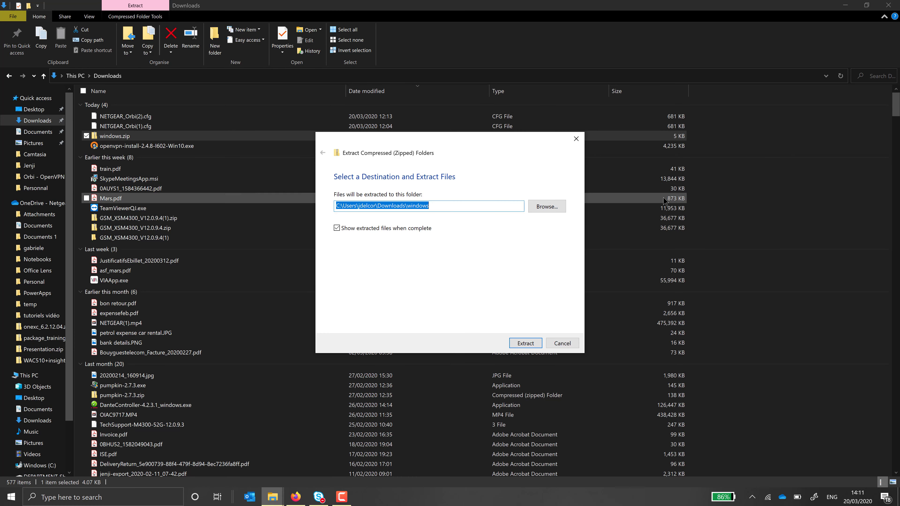
pyautogui.click(539, 207)
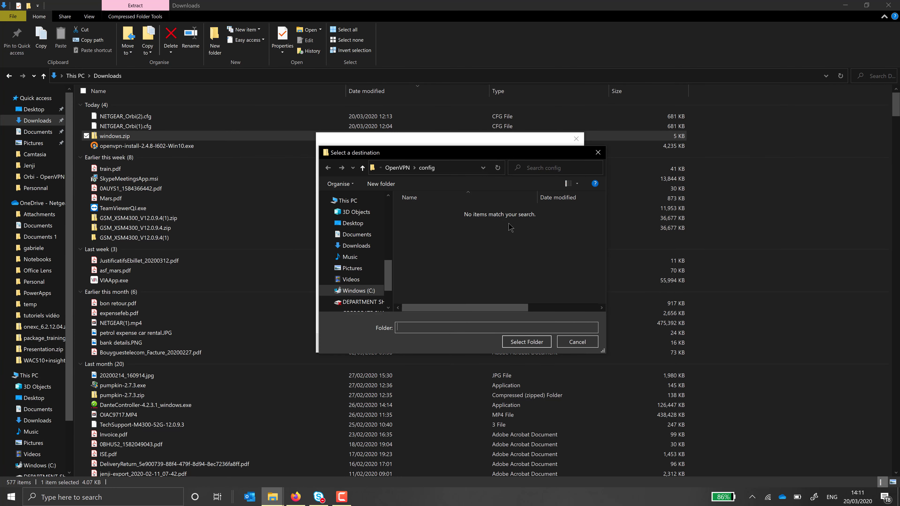
pyautogui.click(371, 293)
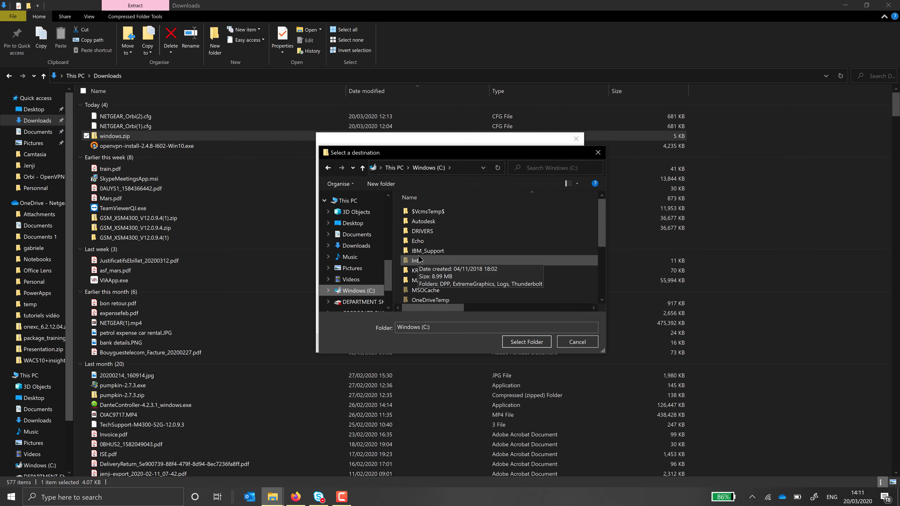
pyautogui.scroll(-3, 421, 263)
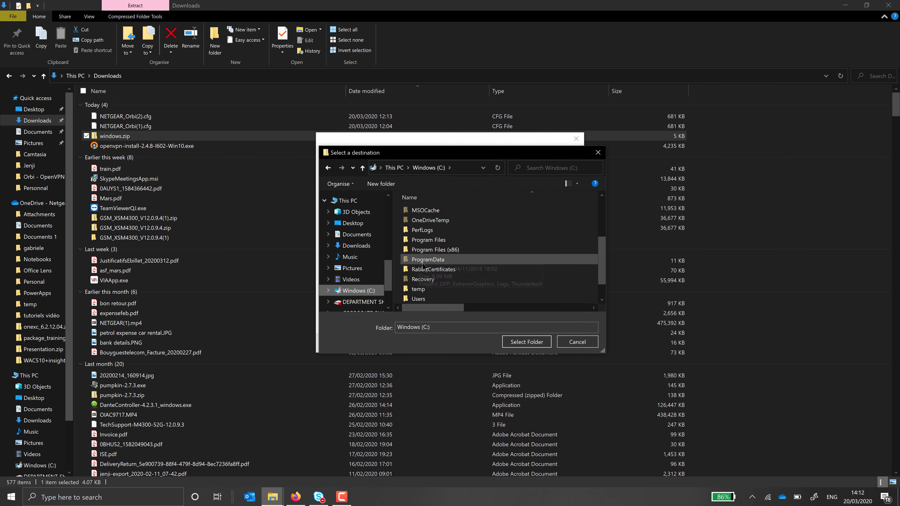
pyautogui.doubleClick(426, 241)
pyautogui.scroll(-5, 425, 246)
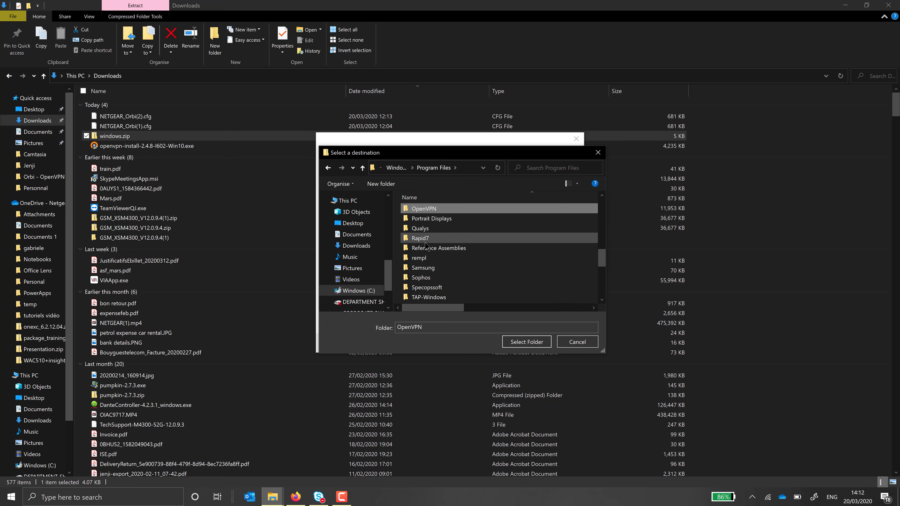
pyautogui.doubleClick(420, 213)
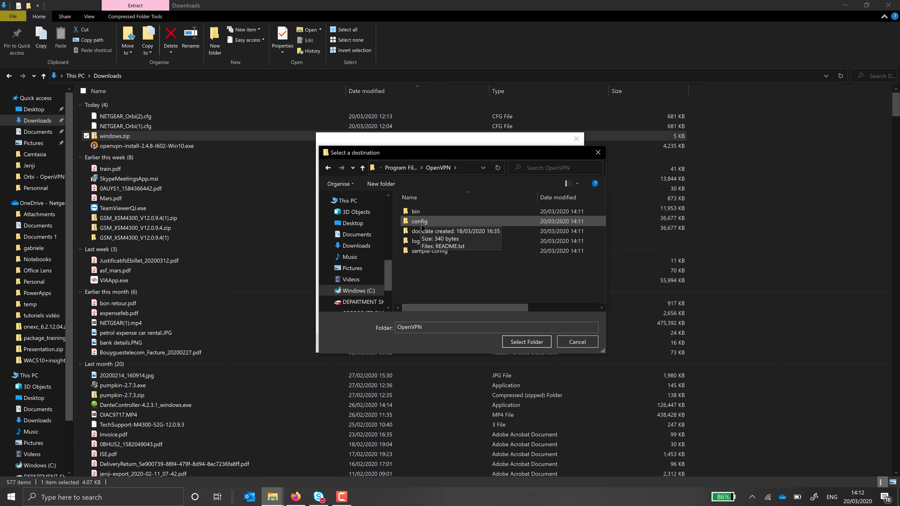
pyautogui.doubleClick(421, 224)
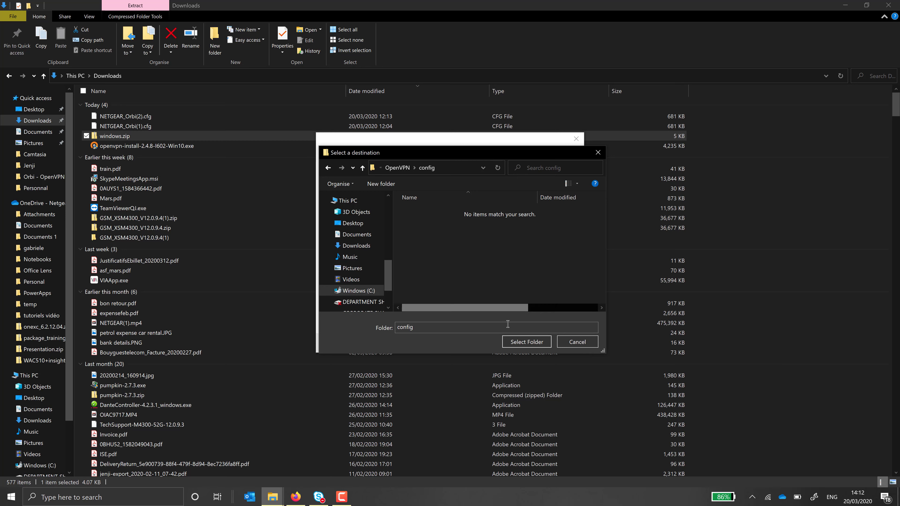
pyautogui.click(520, 343)
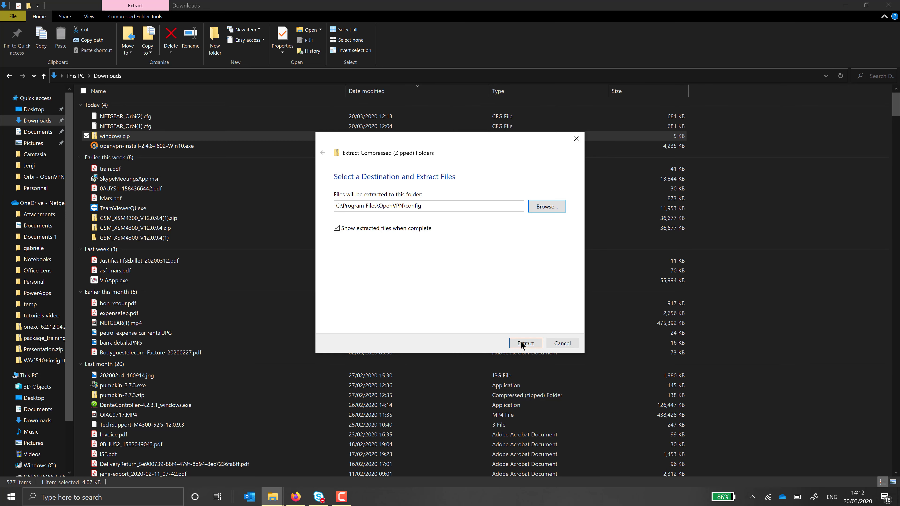
pyautogui.click(526, 344)
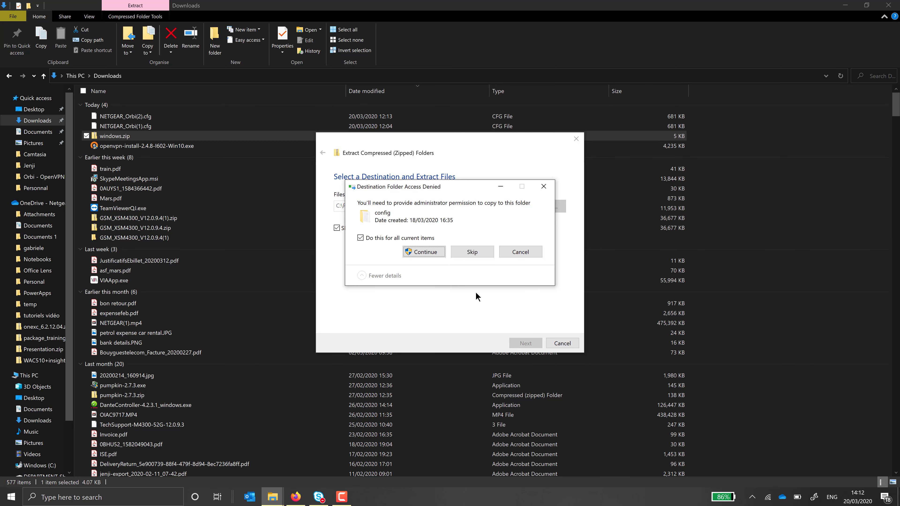
pyautogui.click(413, 252)
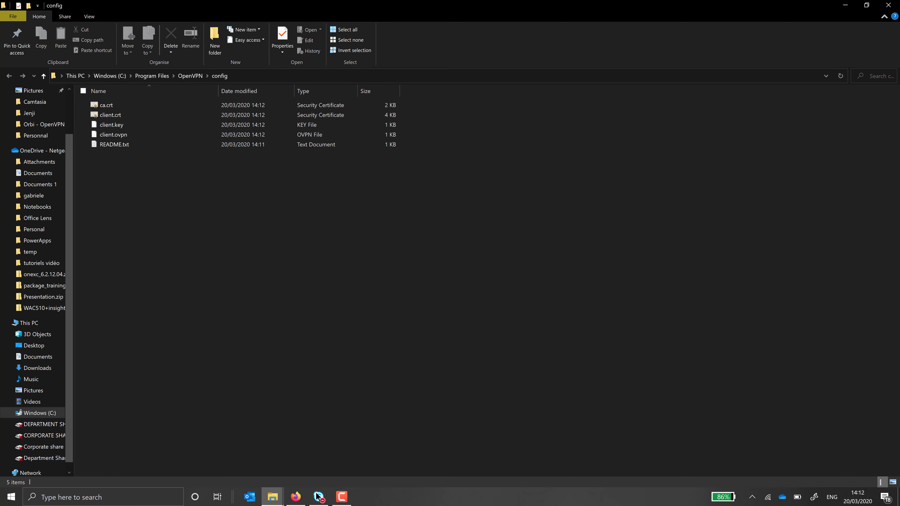
# Step: Select the suggested interface name NETGEAR-VPN in the router's Windows VPN instructions
pyautogui.click(301, 499)
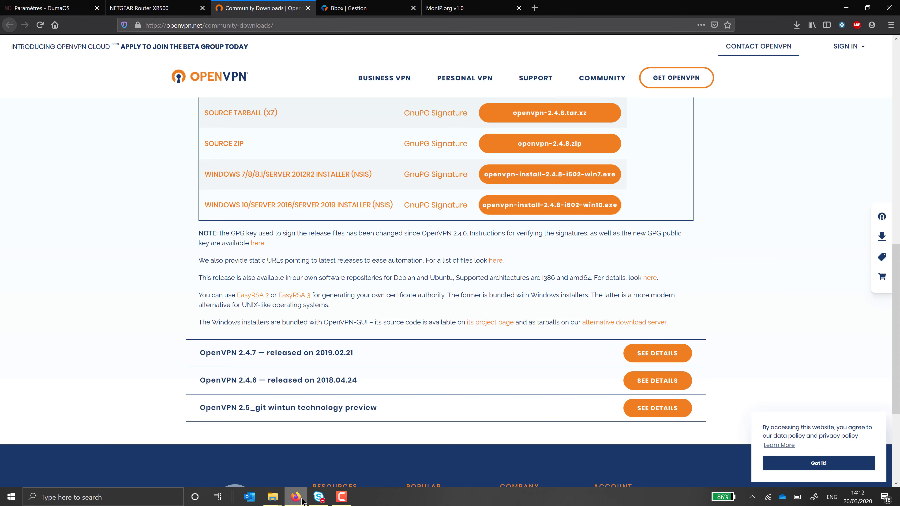
pyautogui.click(148, 8)
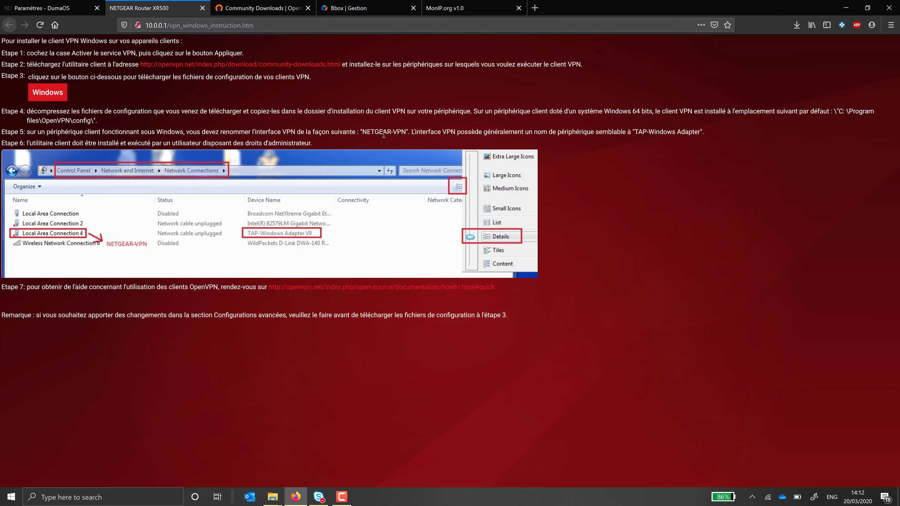
pyautogui.moveTo(406, 131); pyautogui.dragTo(365, 129)
# Step: Bring up Windows Network & Internet settings on the WiFi page
pyautogui.rightClick(767, 498)
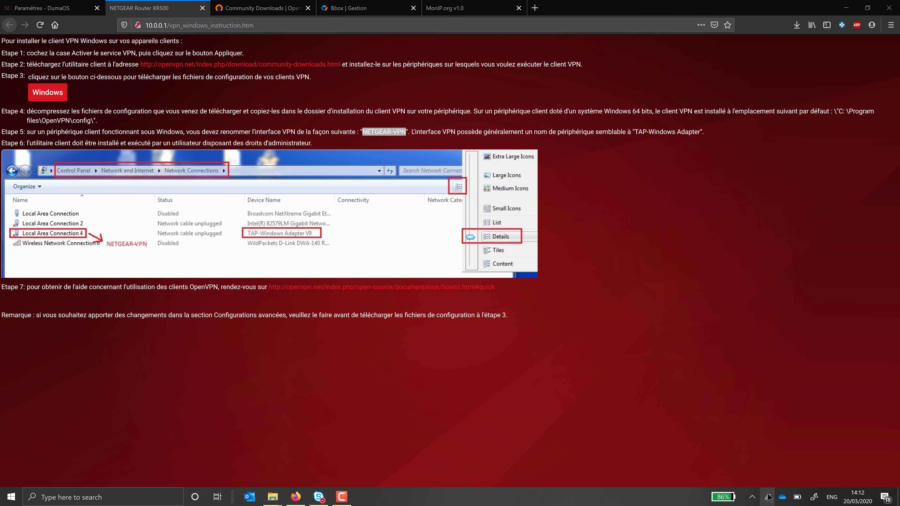
pyautogui.click(775, 483)
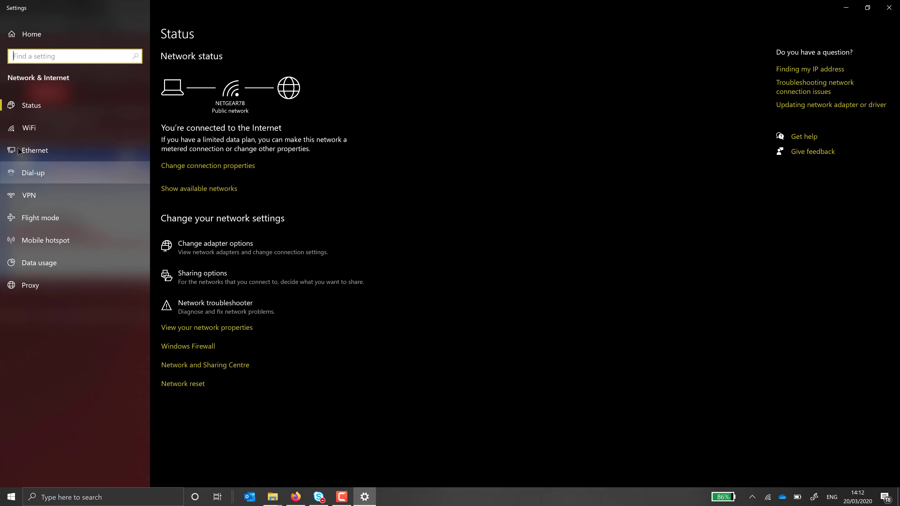
pyautogui.click(29, 127)
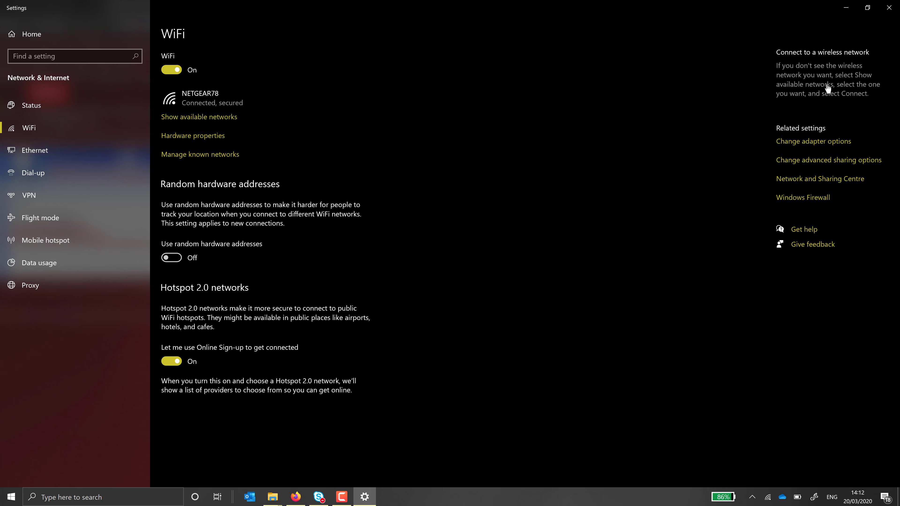
# Step: Rename the TAP-Windows Adapter V9 Local Area Connection to NETGEAR-VPN
pyautogui.click(815, 143)
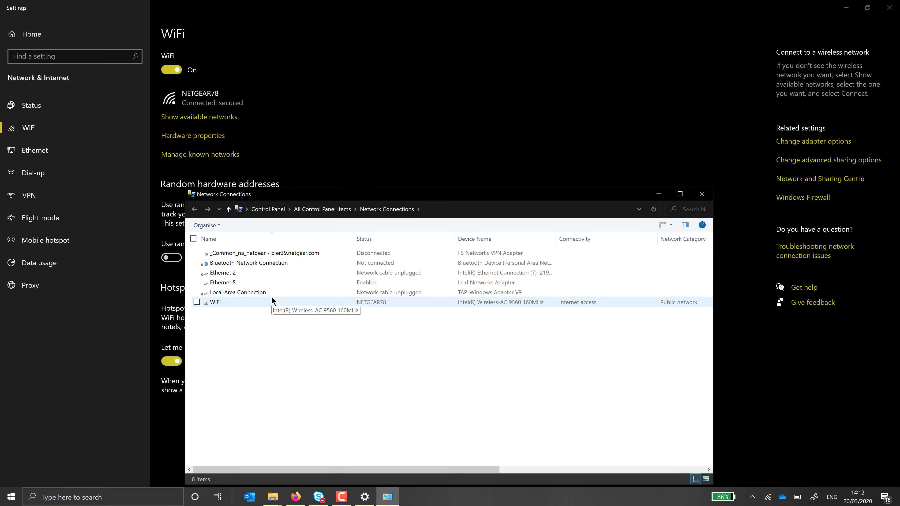
pyautogui.click(267, 291)
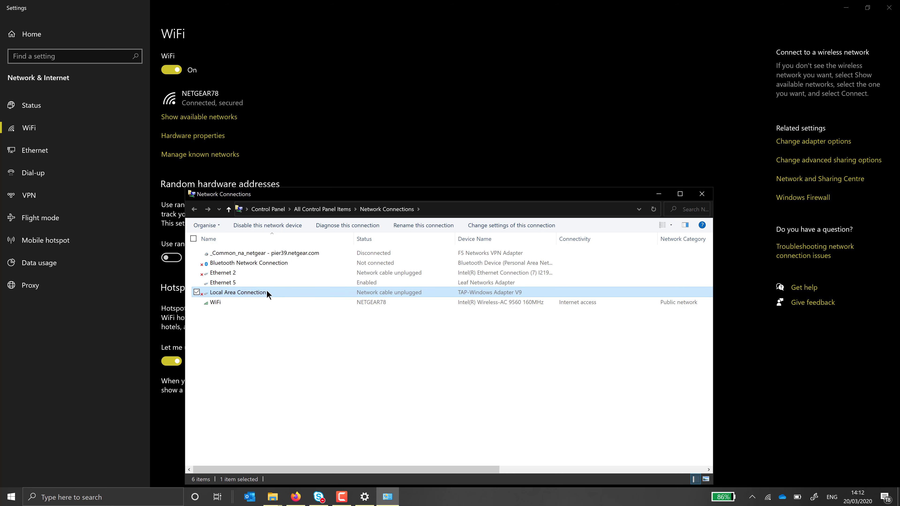
pyautogui.click(263, 291)
pyautogui.write('NETGEAR-VPN')
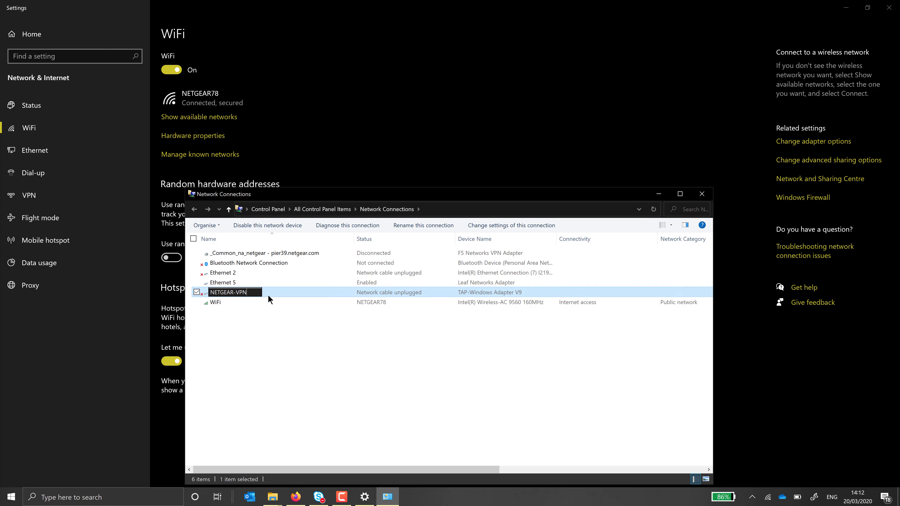
pyautogui.click(281, 337)
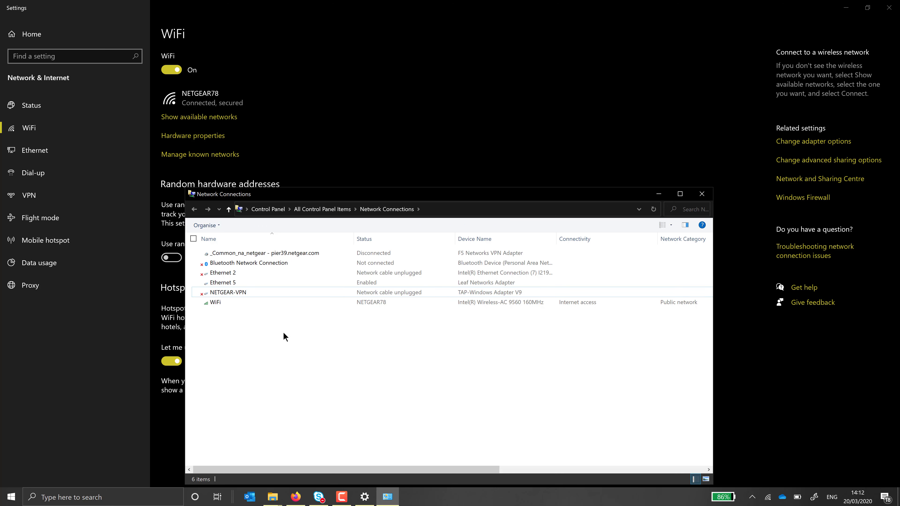
# Step: Go to the Bbox NAT/PAT port forwarding configuration page
pyautogui.click(296, 497)
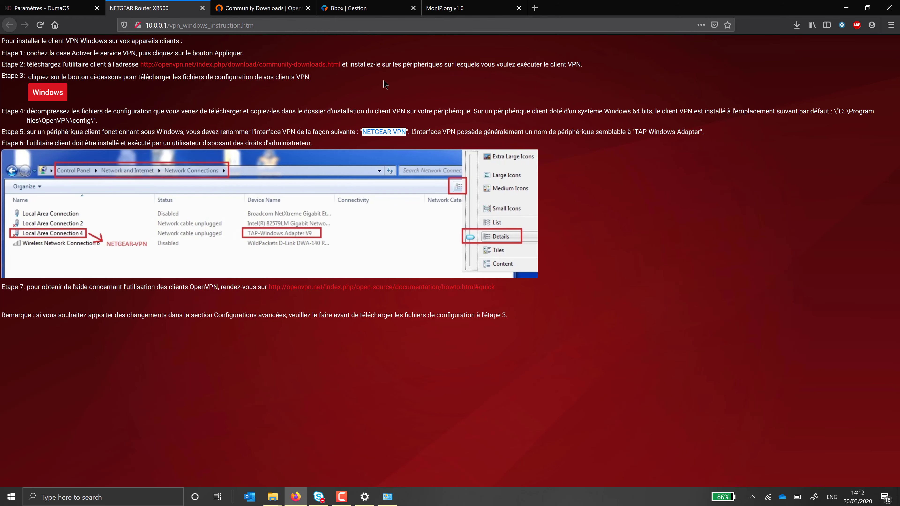
pyautogui.click(352, 8)
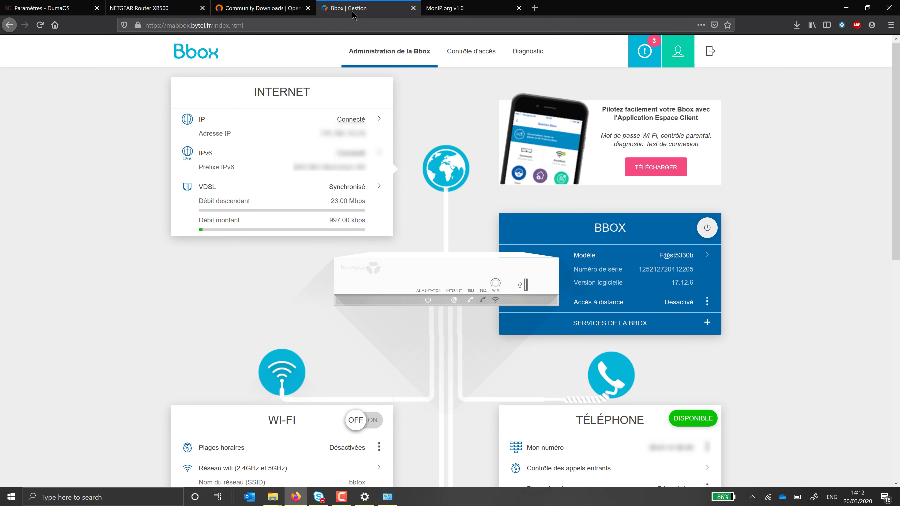
pyautogui.click(710, 326)
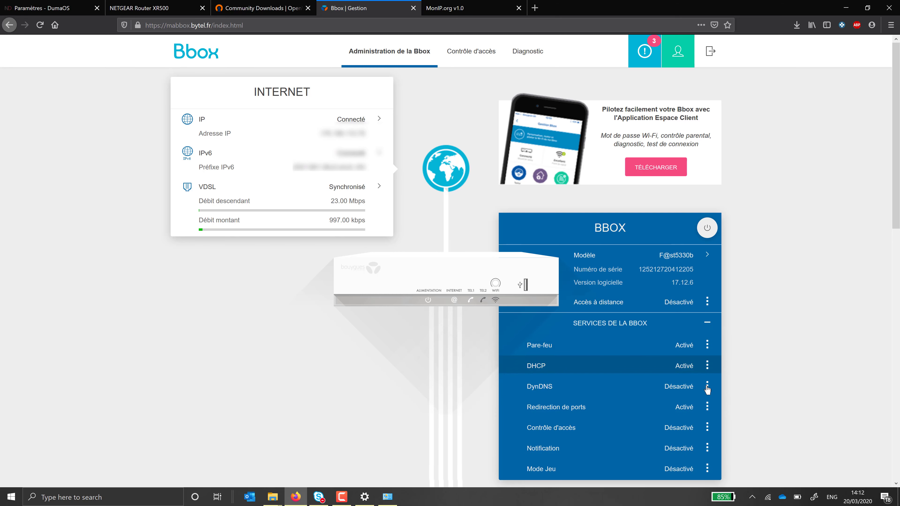
pyautogui.click(707, 407)
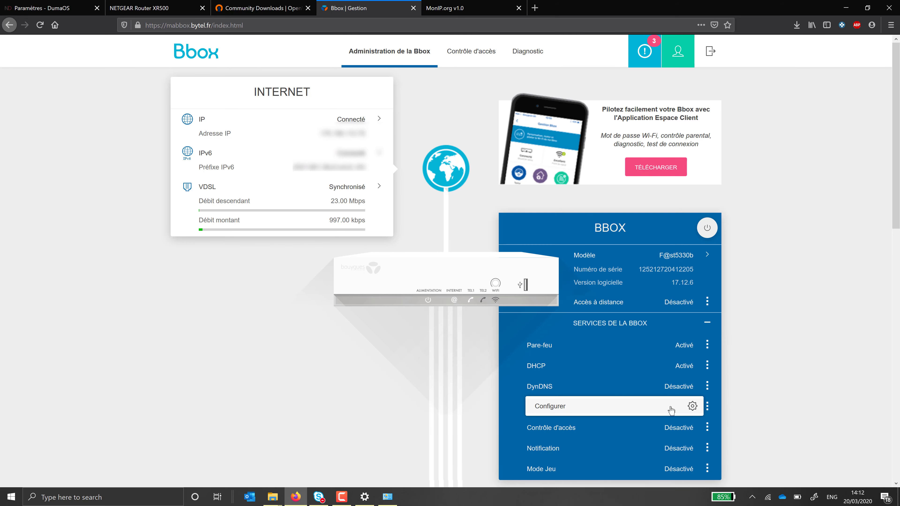
pyautogui.click(671, 409)
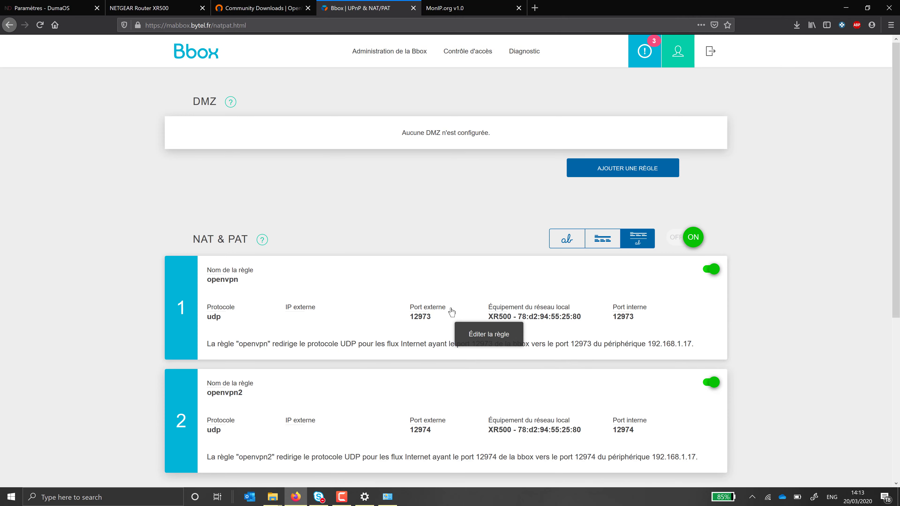
# Step: Verify rules openvpn and openvpn2 forward UDP 12973 and 12974 to XR500 at 192.168.1.17
pyautogui.click(526, 319)
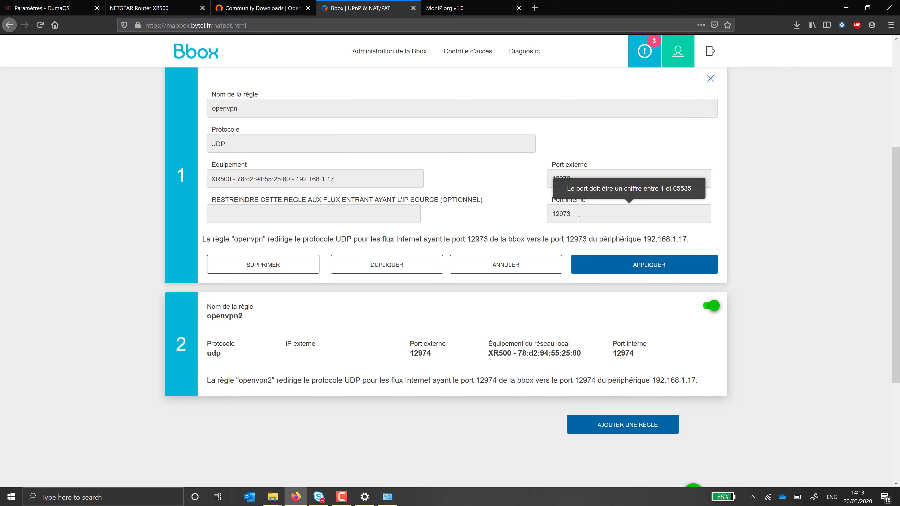
pyautogui.click(513, 354)
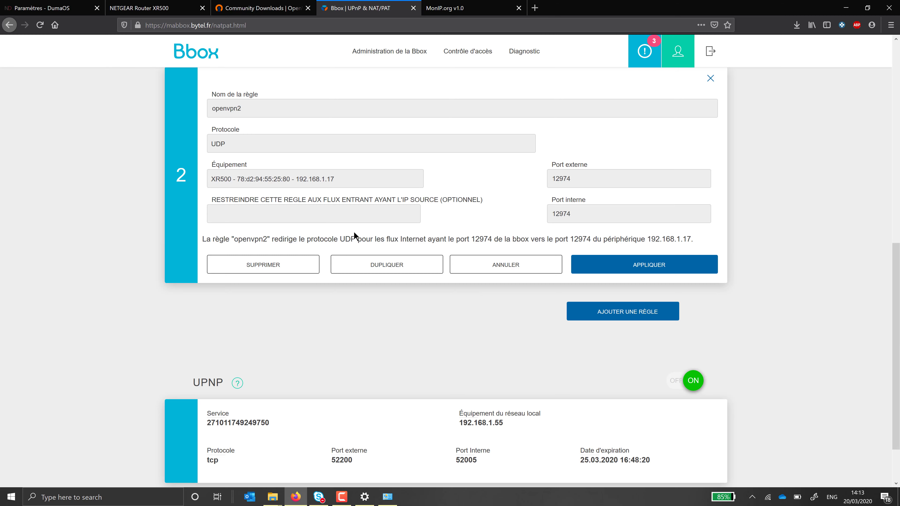
pyautogui.click(342, 182)
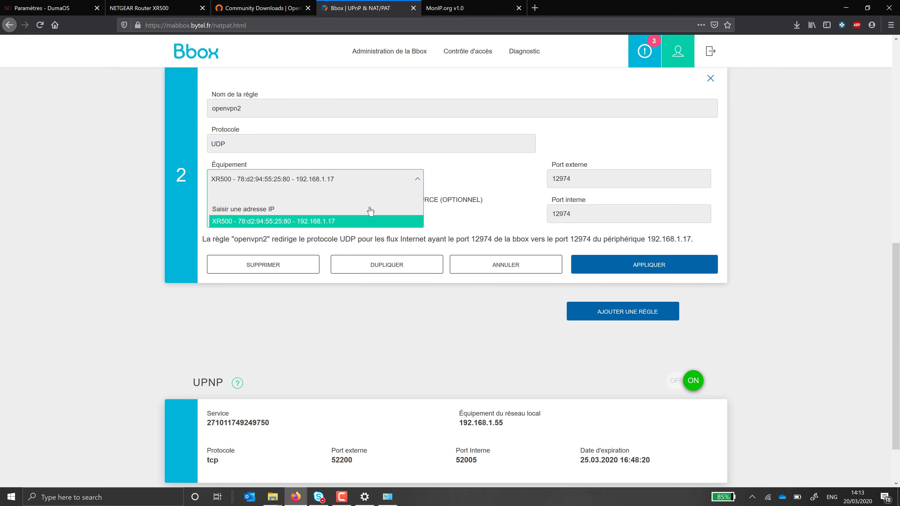
pyautogui.click(449, 172)
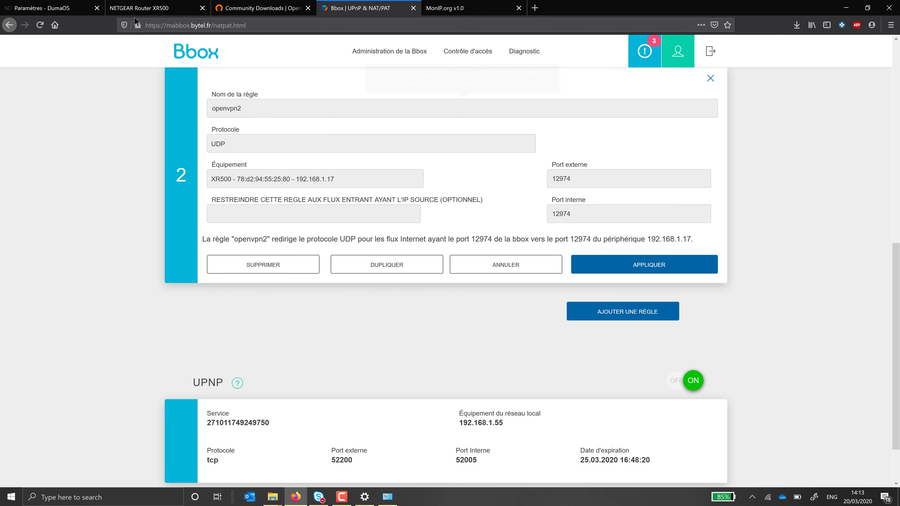
# Step: Check DumaOS VPN ports 12973 and 12974, then reload MonIP.org showing the bbox.fr address
pyautogui.click(82, 7)
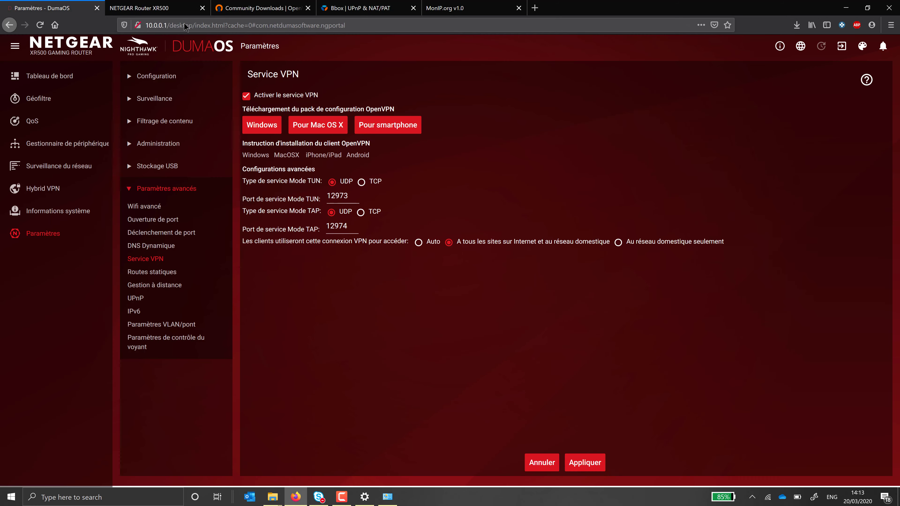
pyautogui.doubleClick(354, 193)
pyautogui.moveTo(327, 226); pyautogui.dragTo(333, 222)
pyautogui.click(452, 9)
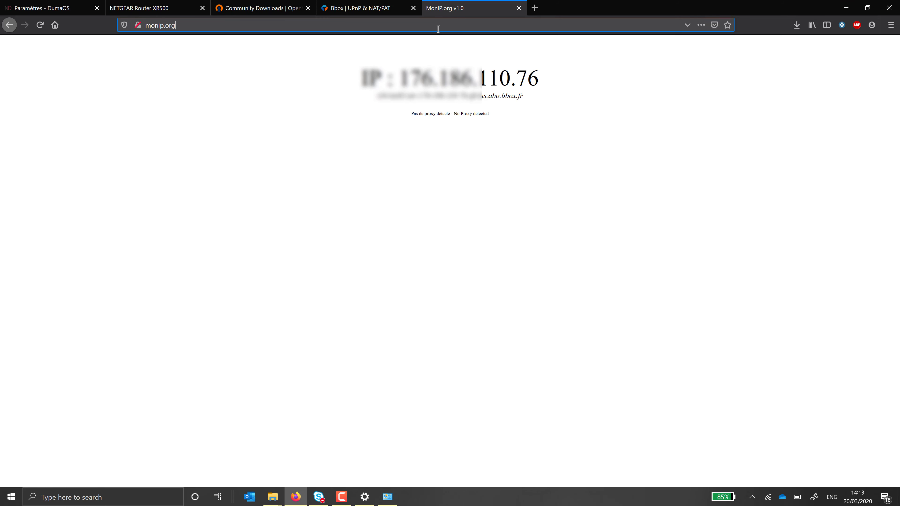
pyautogui.press('Return')
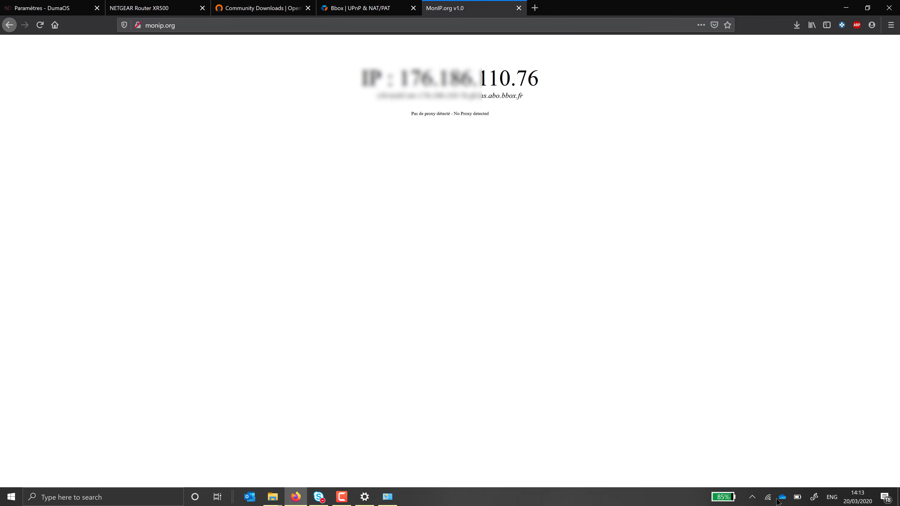
# Step: Join a different Wi-Fi network and reload MonIP.org to see the orange.fr public IP
pyautogui.click(768, 497)
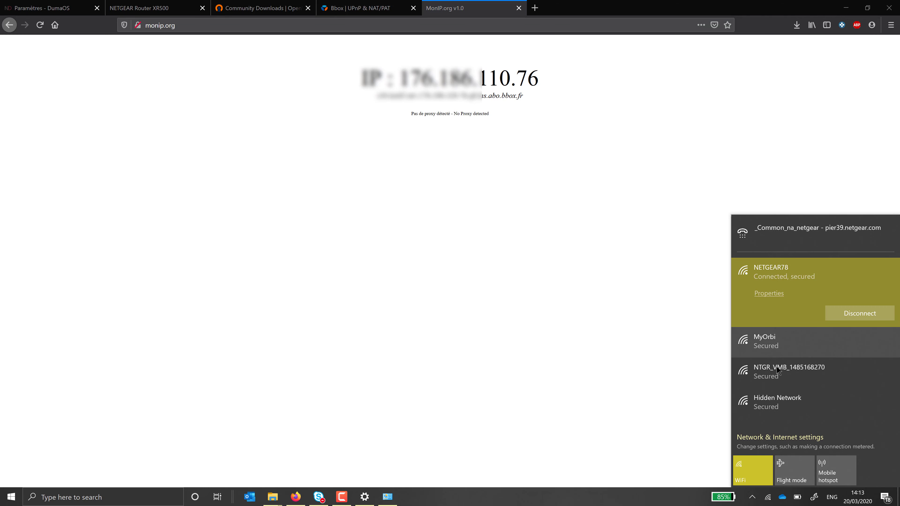
pyautogui.click(762, 377)
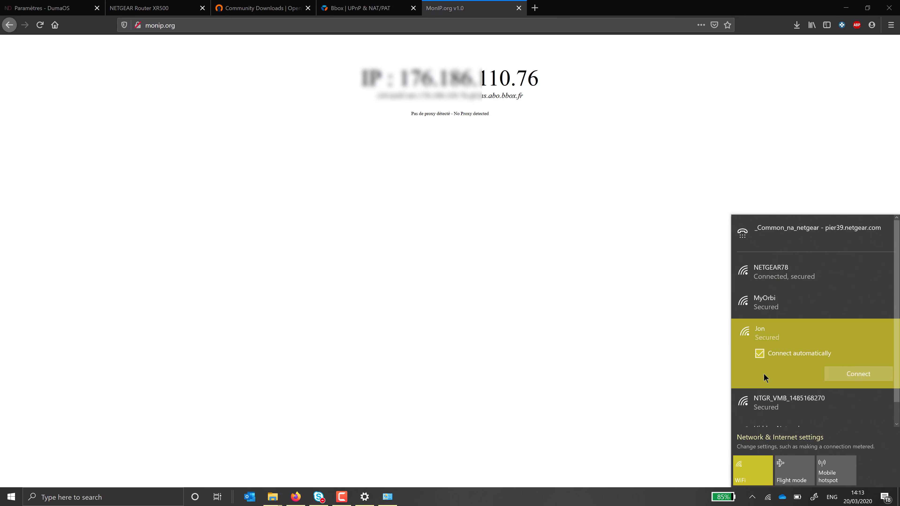
pyautogui.click(840, 373)
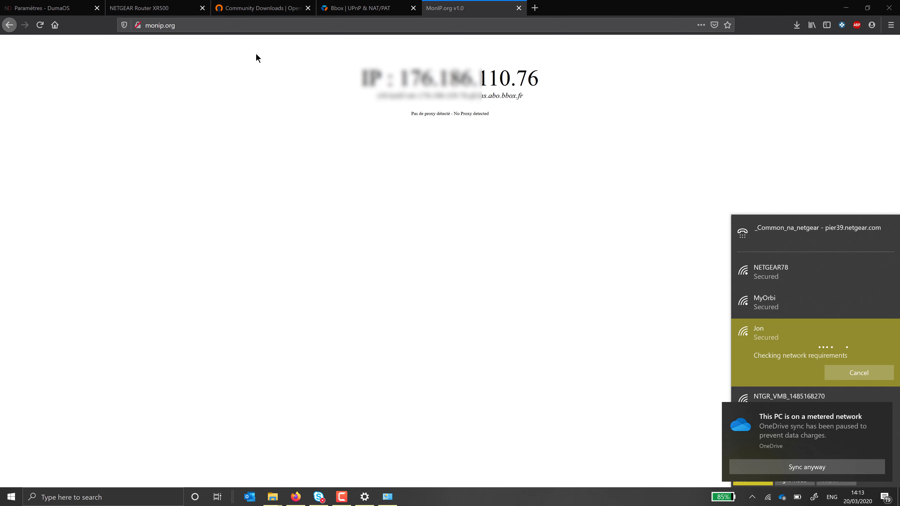
pyautogui.click(265, 25)
pyautogui.press('Return')
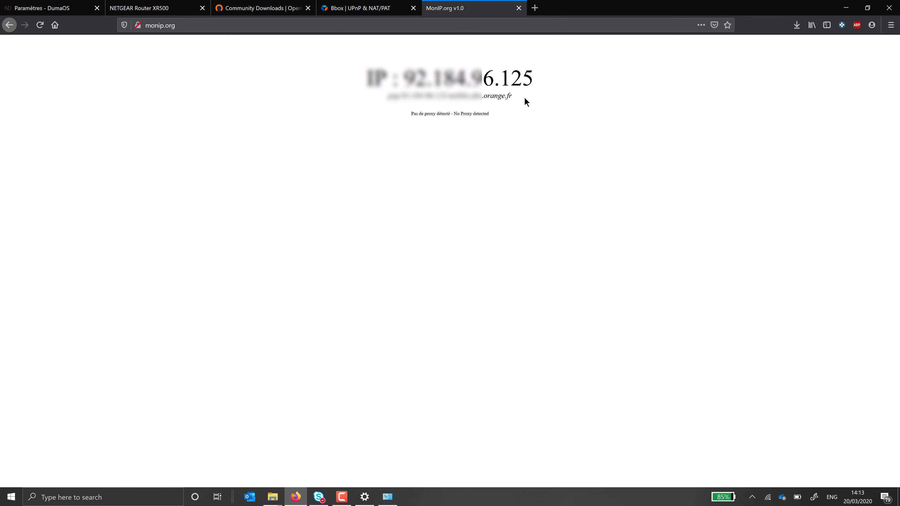
# Step: Find OpenVPN GUI by searching 'open' in the Start menu and run it as administrator
pyautogui.press('super')
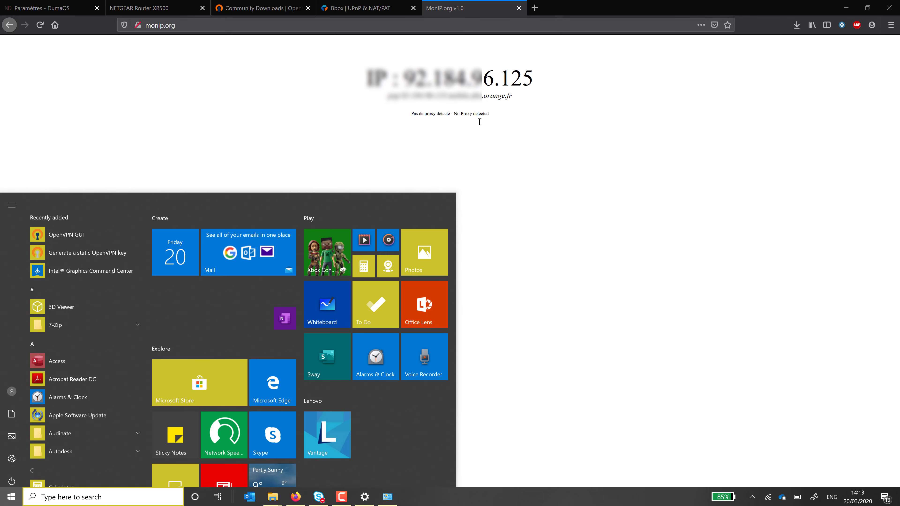
pyautogui.write('open')
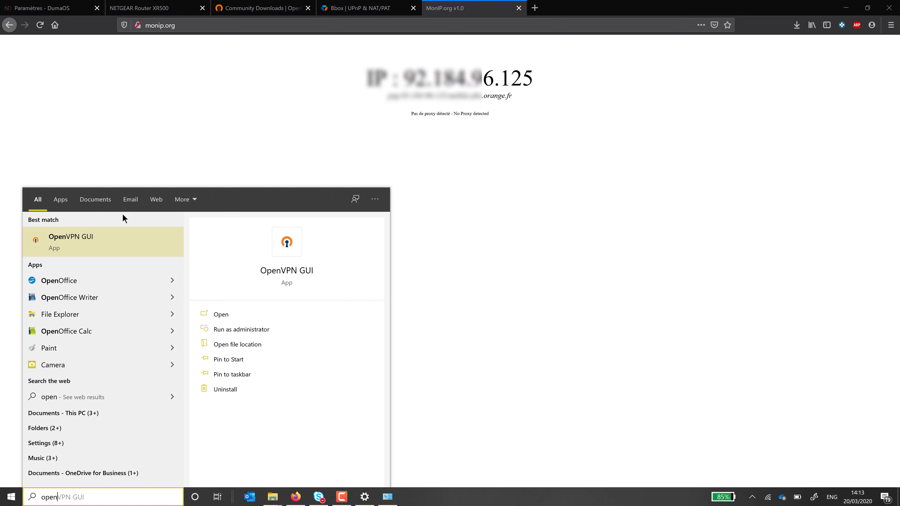
pyautogui.click(85, 243)
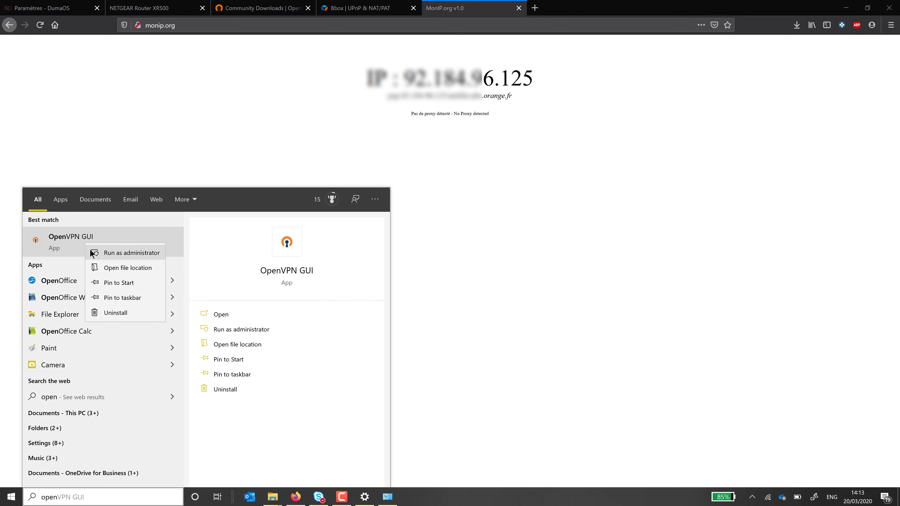
pyautogui.click(117, 252)
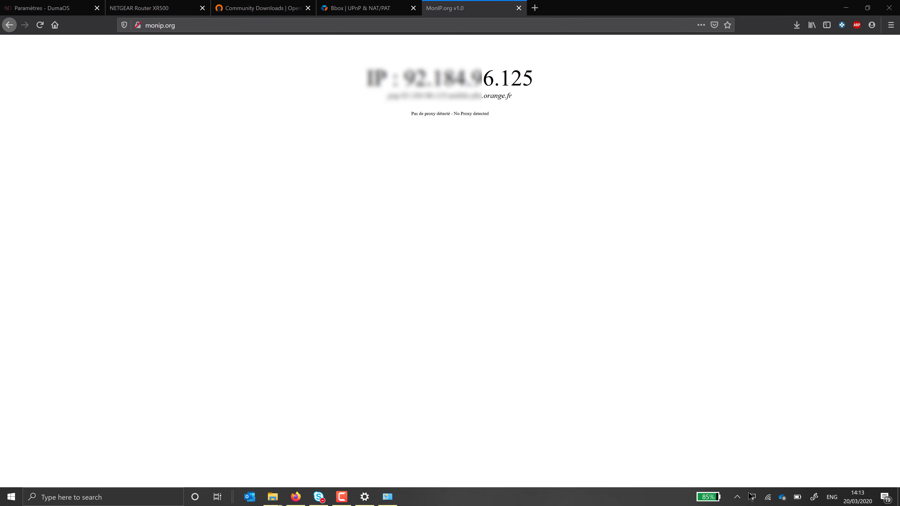
# Step: Connect the OpenVPN client from the tray and reload monip.org to confirm the bbox.fr address
pyautogui.rightClick(752, 498)
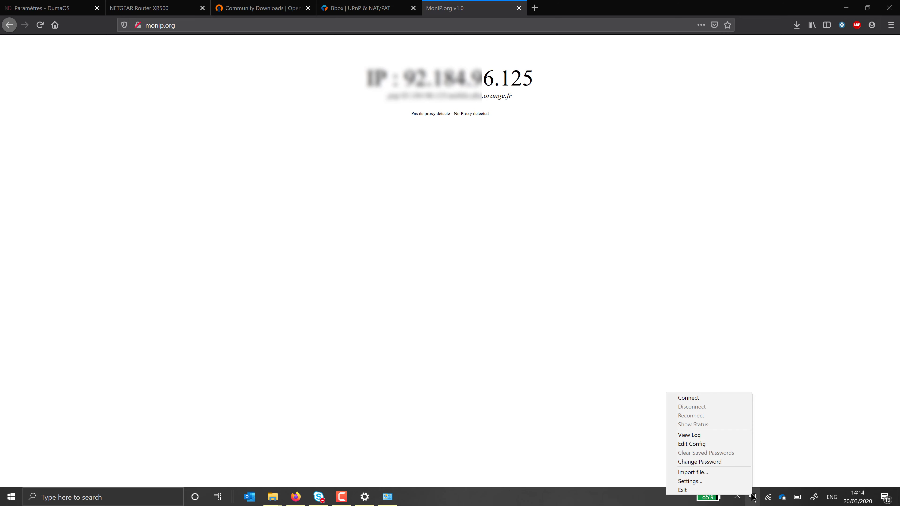
pyautogui.click(716, 397)
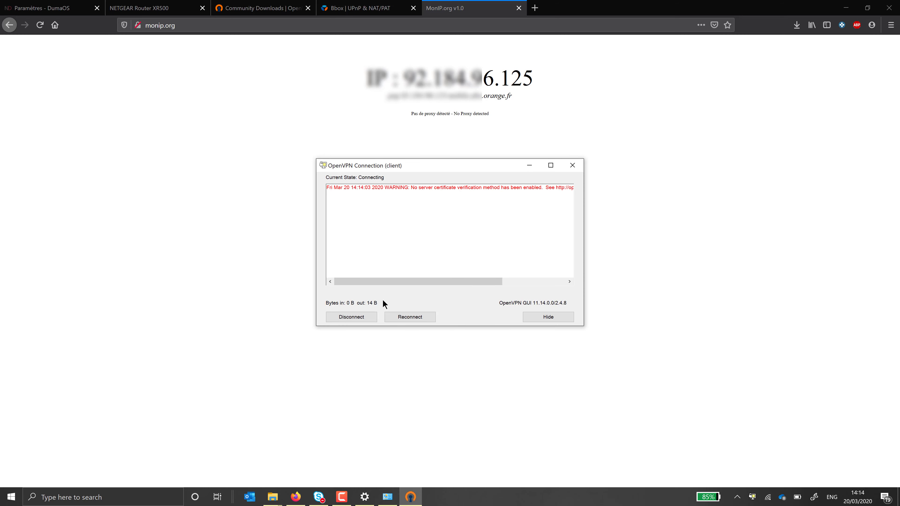
pyautogui.click(288, 29)
pyautogui.press('Return')
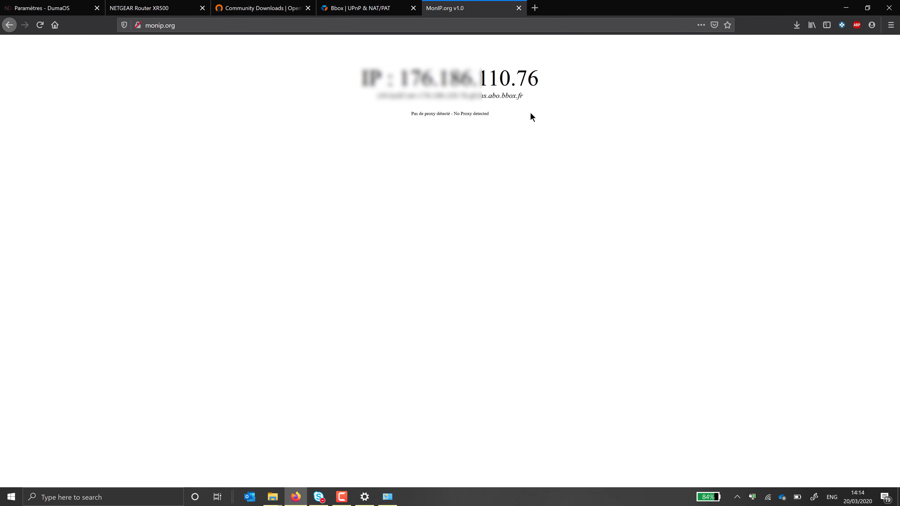
# Step: Open the DumaOS Tableau de bord on the XR500 tab and agree to log in from this device
pyautogui.click(135, 3)
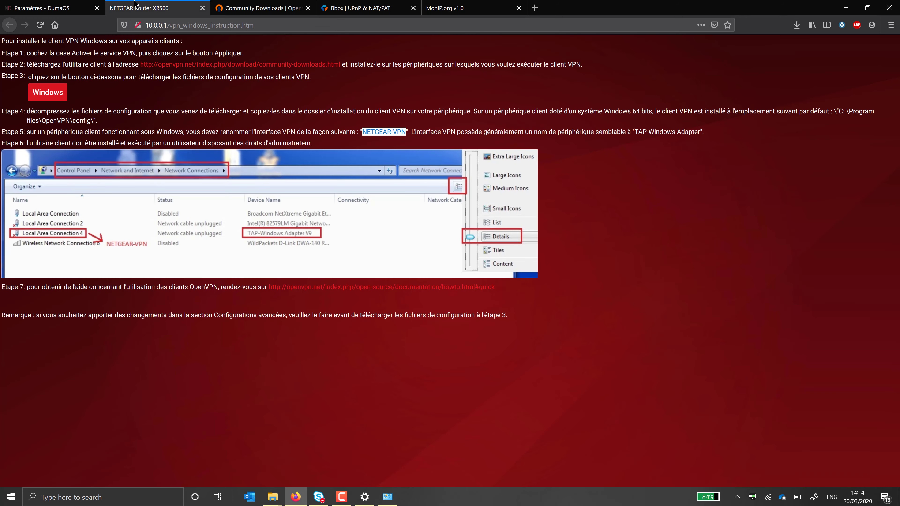
pyautogui.click(58, 7)
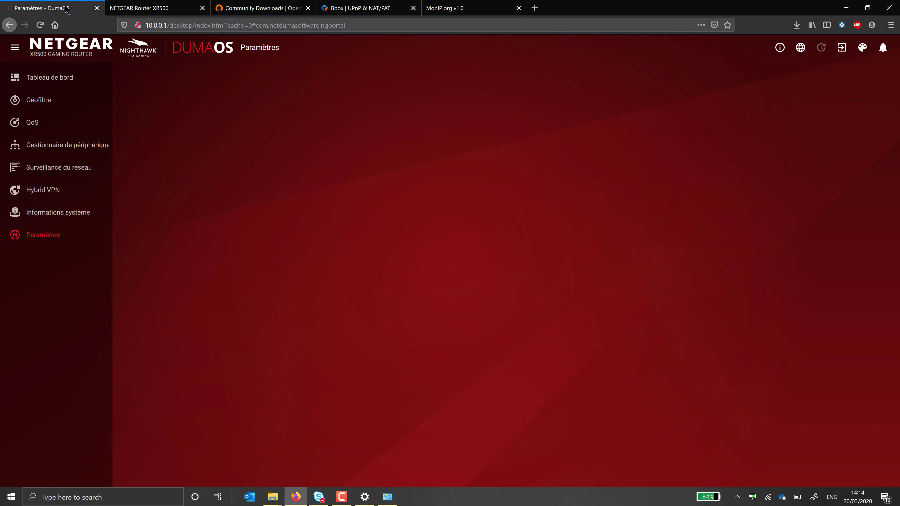
pyautogui.click(57, 78)
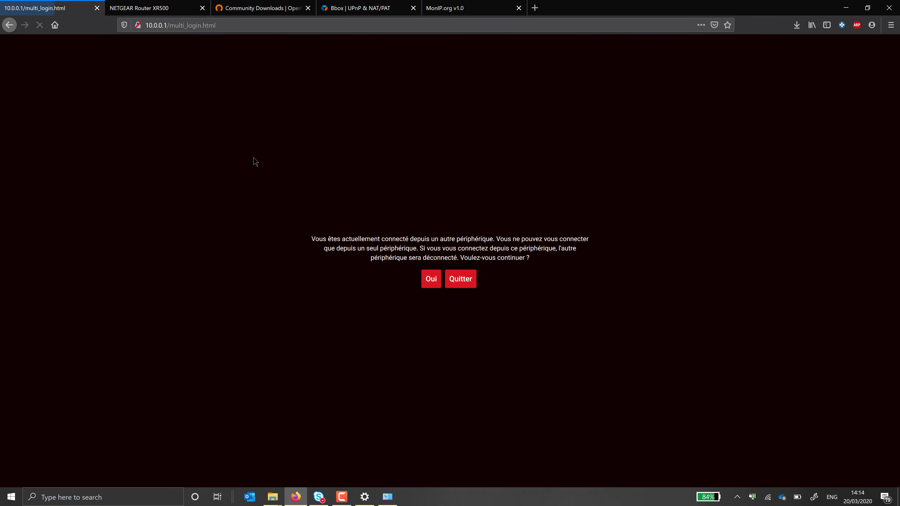
pyautogui.click(433, 283)
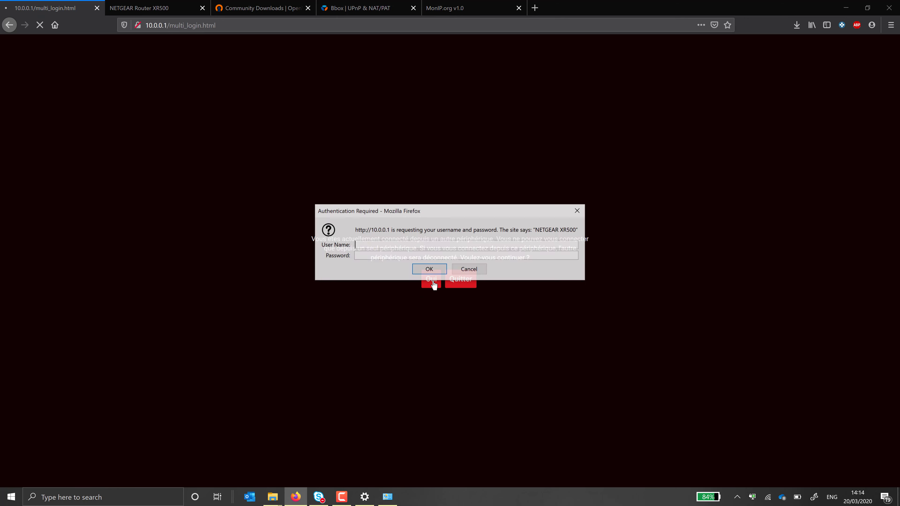
# Step: Sign in to the router with its username and password
pyautogui.press('Tab')
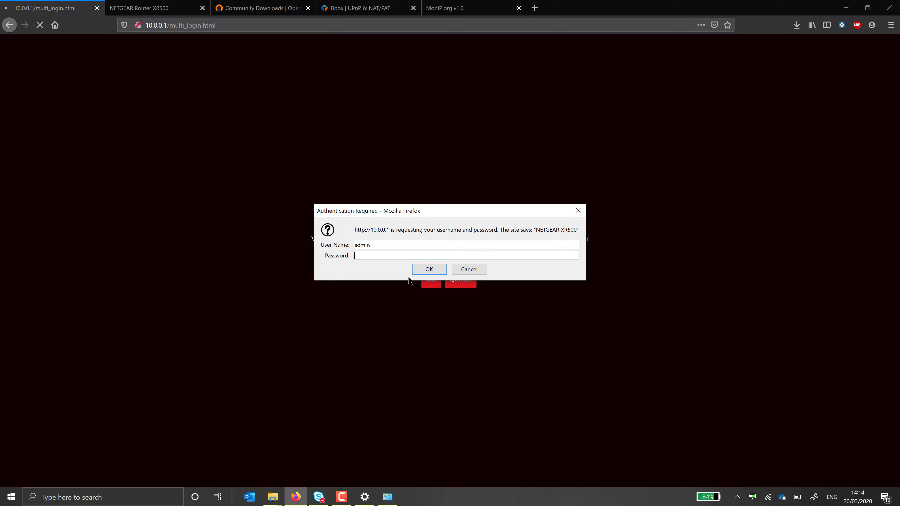
pyautogui.press('Return')
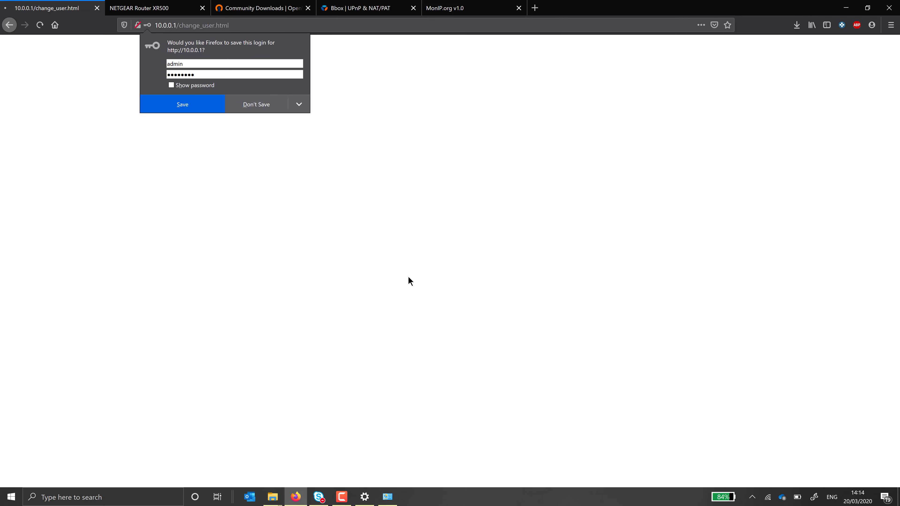